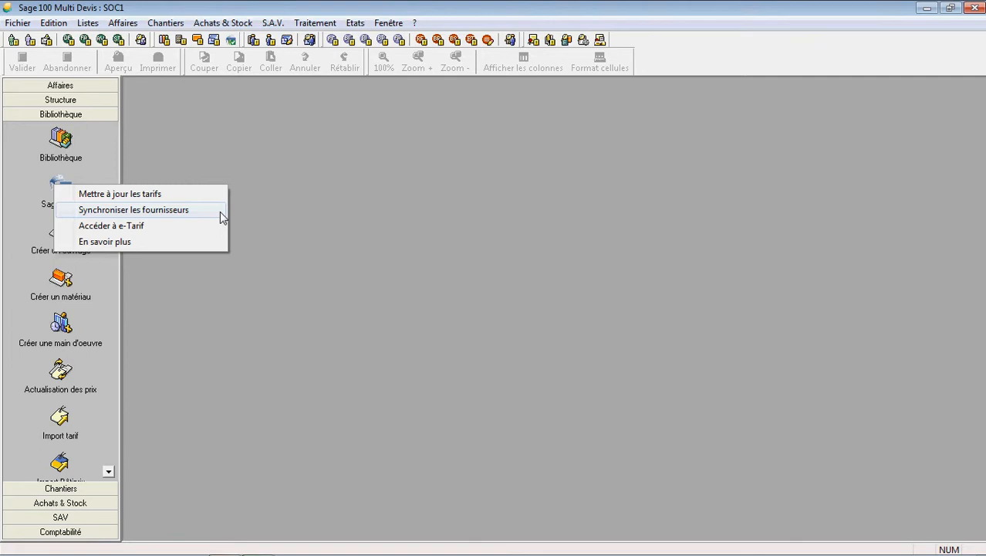
- Synchronise the suppliers with Sage e-tarif, and open the discount settings of LEGRAND in e-Tarif
{"action": "left_click", "coordinate": [220, 211]}
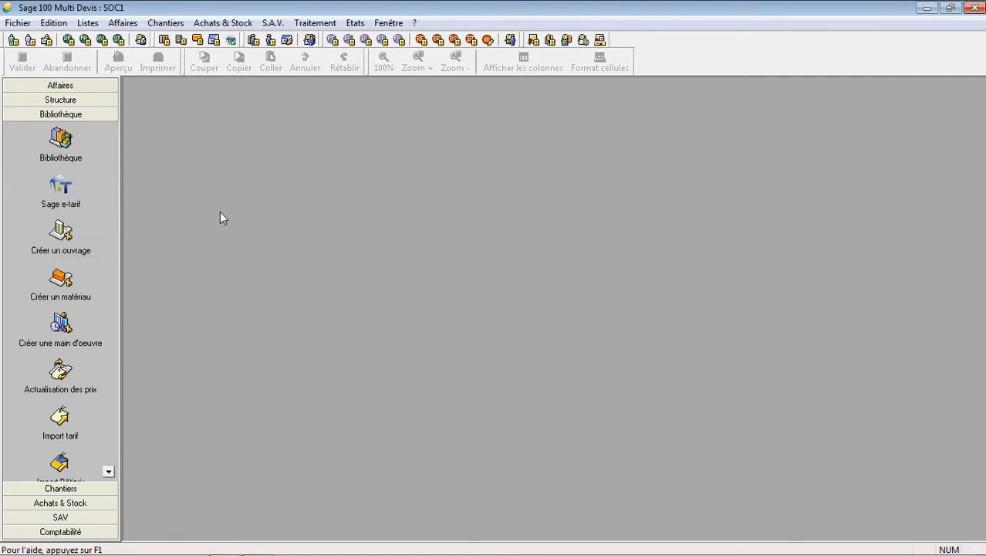
{"action": "left_click", "coordinate": [63, 193]}
{"action": "left_click", "coordinate": [153, 232]}
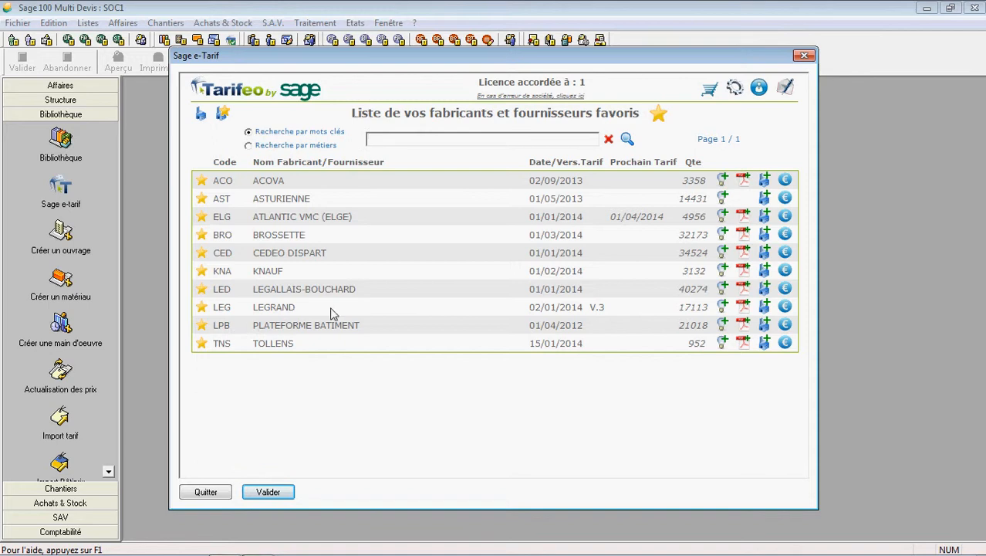
{"action": "left_click", "coordinate": [785, 308]}
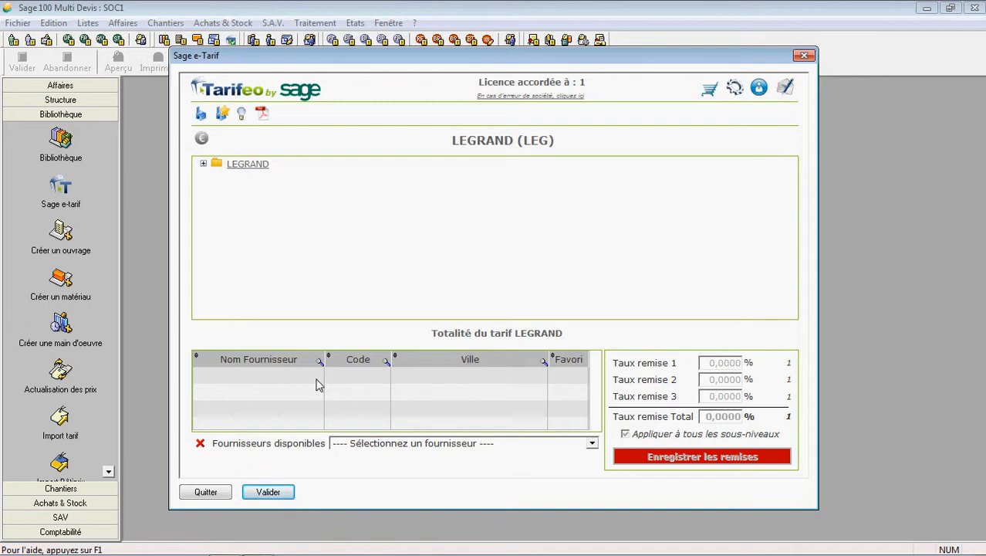
- Add MALRIEU DISTRIBUTION as a supplier for the whole LEGRAND price list and save its Taux remise 1 as 30 %
{"action": "left_click", "coordinate": [411, 444]}
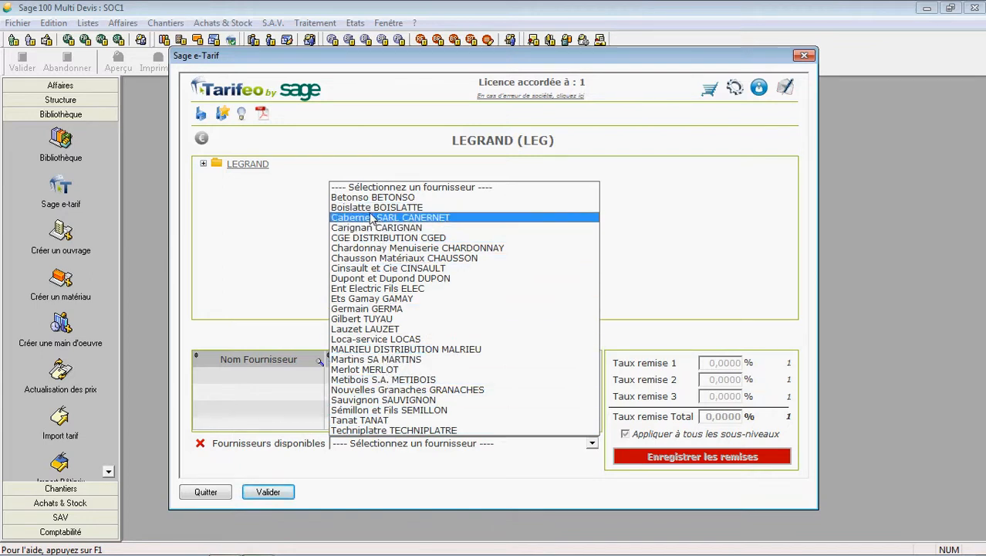
{"action": "left_click", "coordinate": [388, 351]}
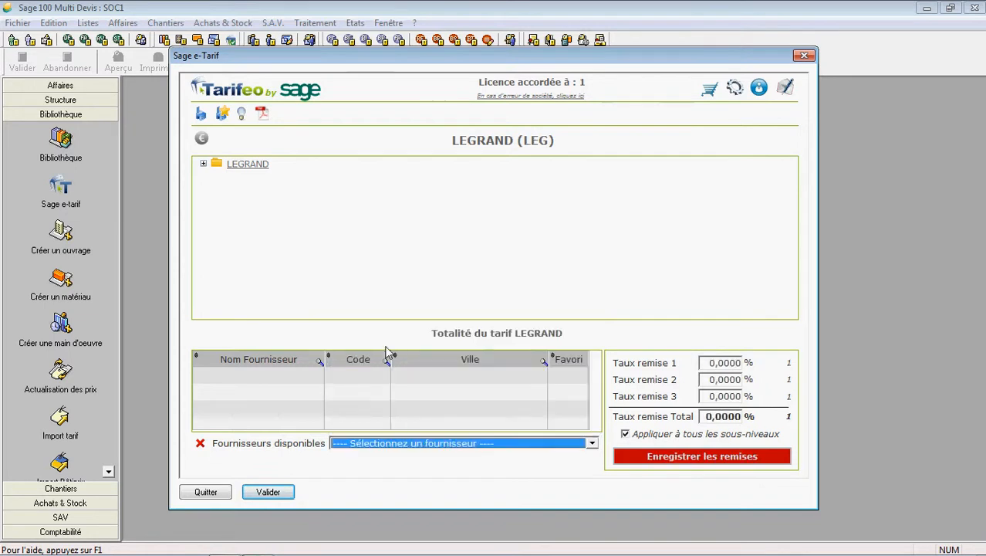
{"action": "left_click", "coordinate": [725, 363]}
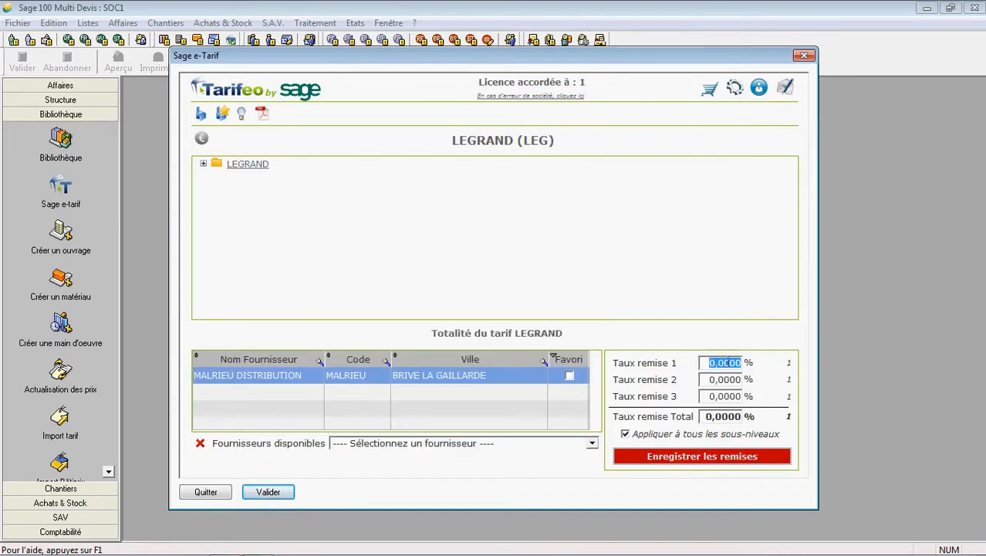
{"action": "type", "text": "30"}
{"action": "left_click", "coordinate": [695, 456]}
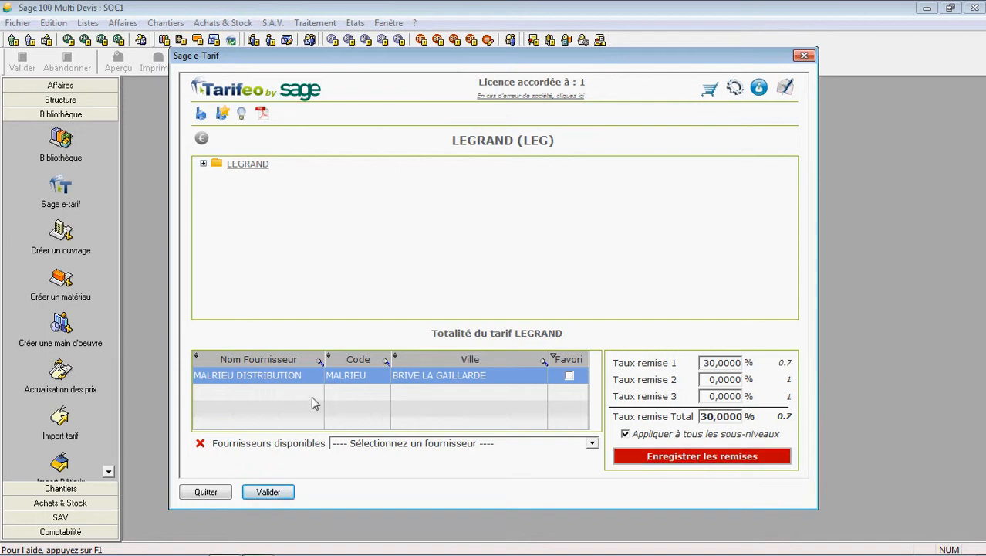
- Add CGE DISTRIBUTION as a supplier for the LEGRAND price list and save its Taux remise 1 as 32 %
{"action": "left_click", "coordinate": [378, 445]}
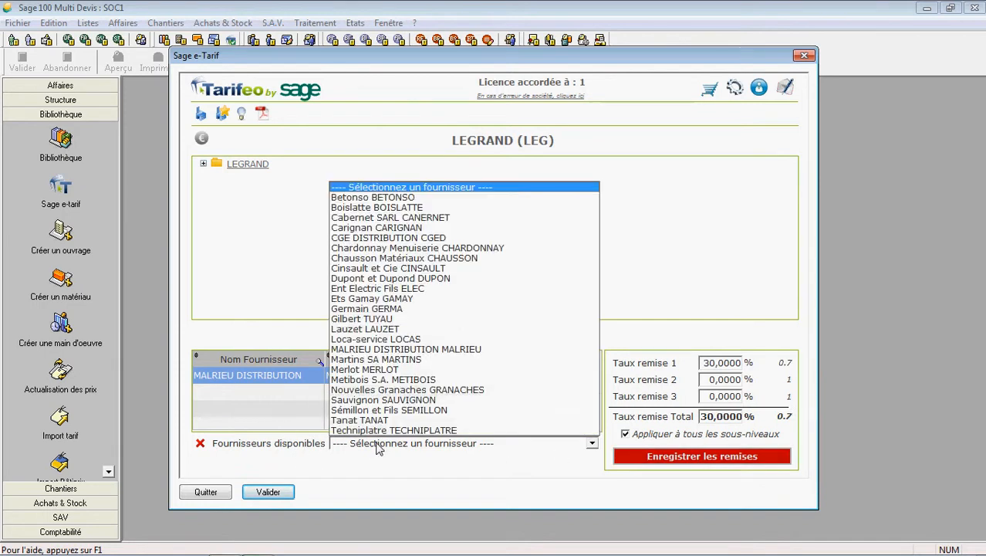
{"action": "left_click", "coordinate": [378, 239]}
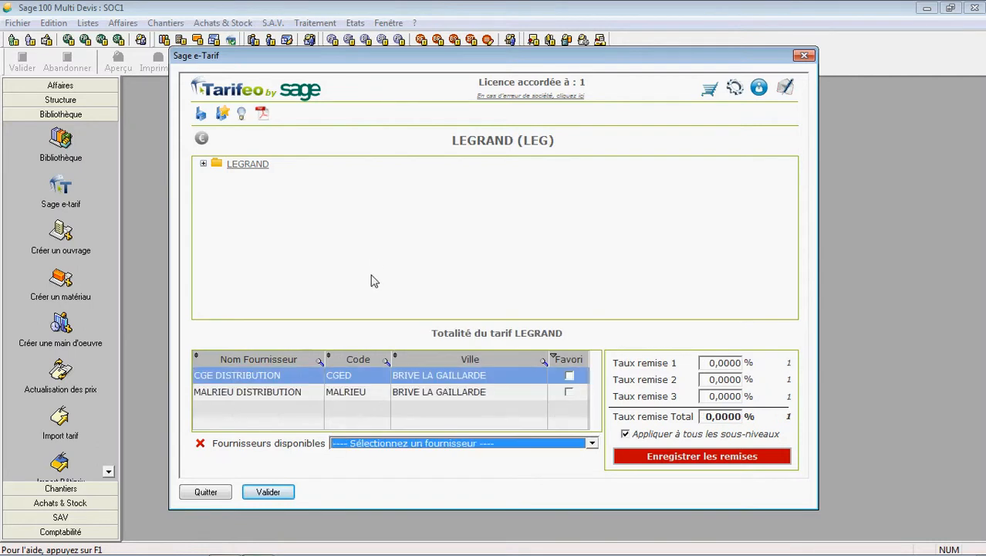
{"action": "left_click", "coordinate": [726, 363]}
{"action": "type", "text": "32"}
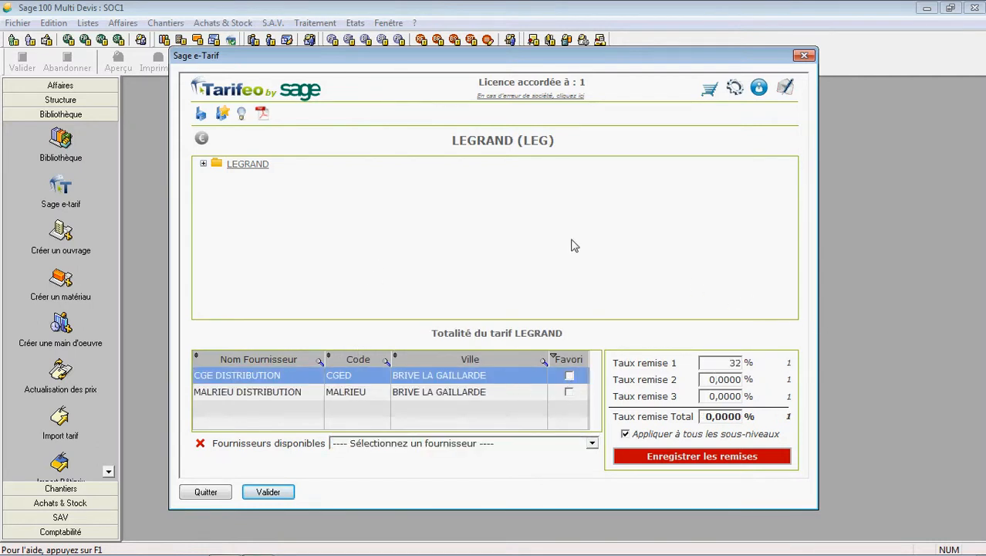
{"action": "left_click", "coordinate": [712, 459]}
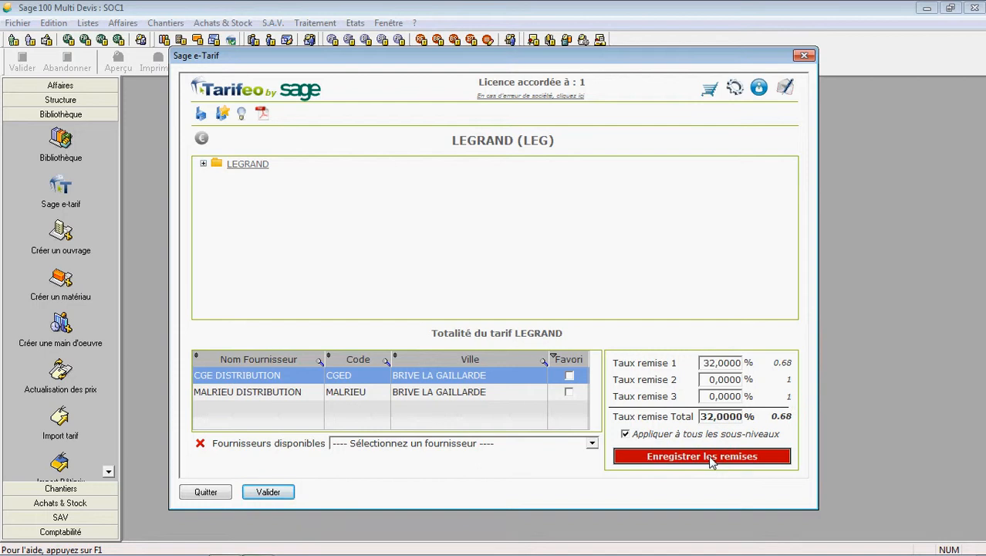
- Expand the LEGRAND family tree and select the family (018) Autre modulaire résidentiel 20/80
{"action": "left_click", "coordinate": [204, 166]}
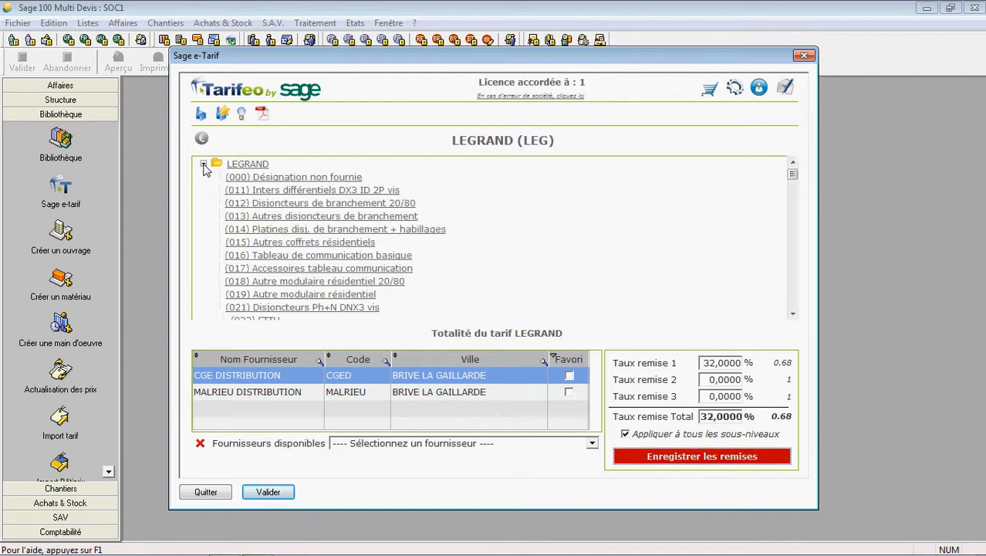
{"action": "left_click", "coordinate": [792, 314]}
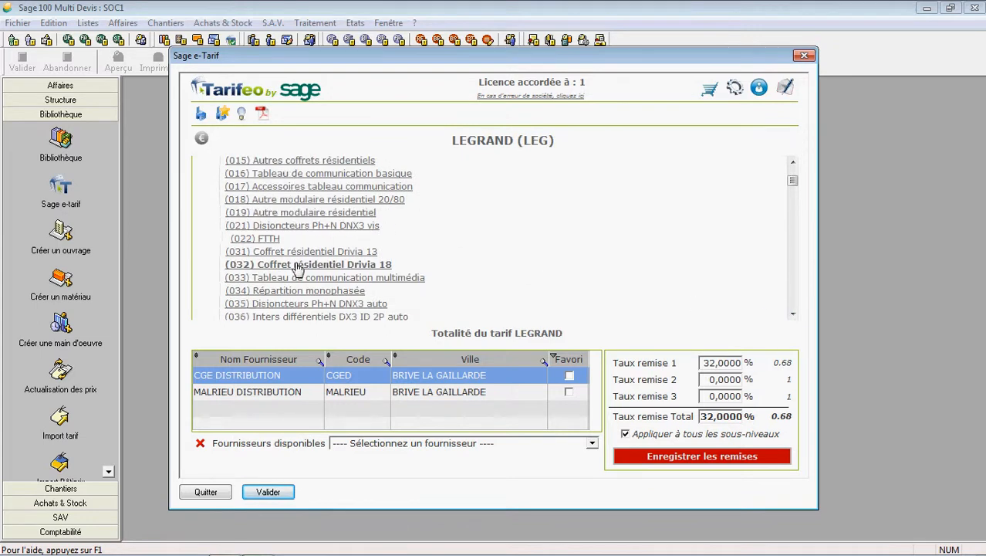
{"action": "left_click", "coordinate": [295, 200]}
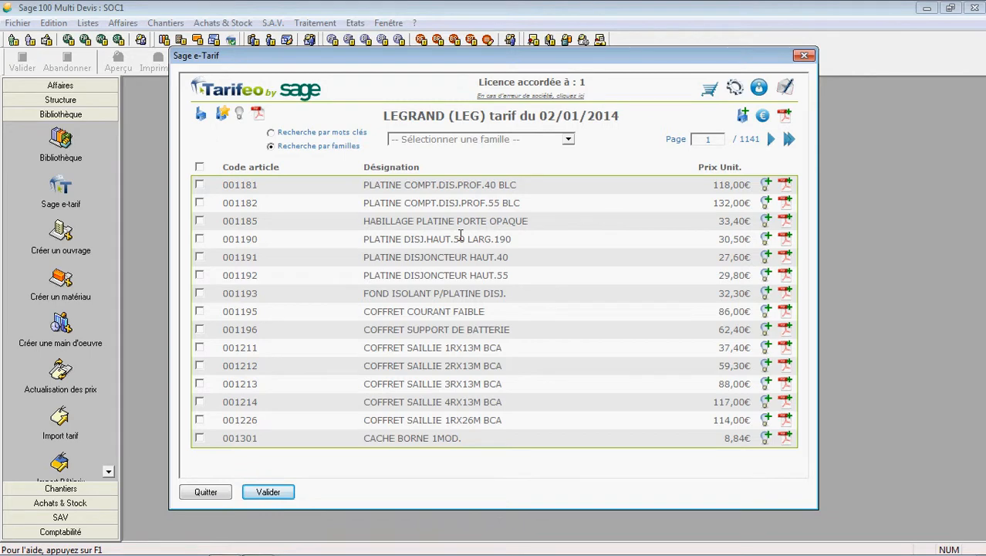
- Check the list of LEGRAND families, switch to keyword search and search the price list for "celiane"
{"action": "left_click", "coordinate": [444, 142]}
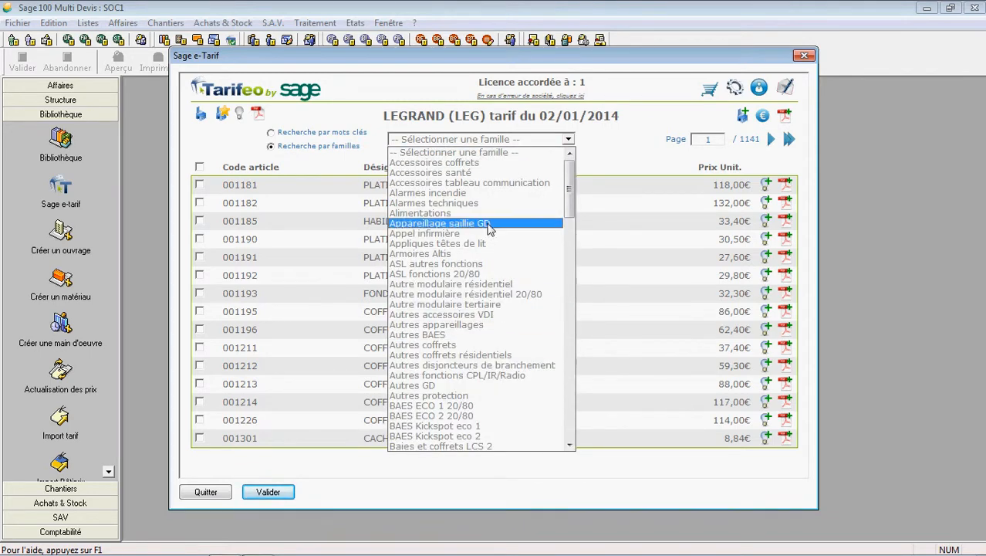
{"action": "left_click", "coordinate": [271, 132]}
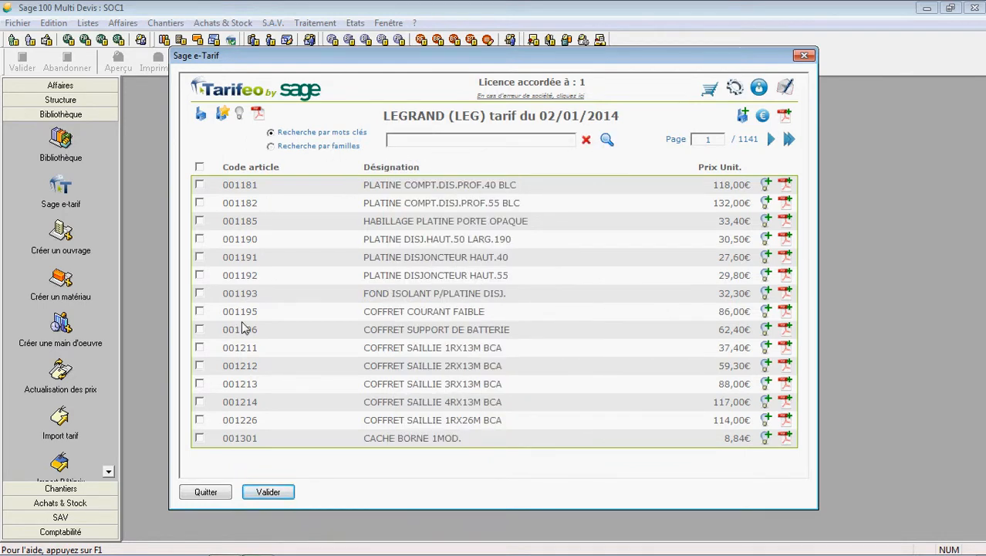
{"action": "left_click", "coordinate": [411, 140]}
{"action": "type", "text": "cel"}
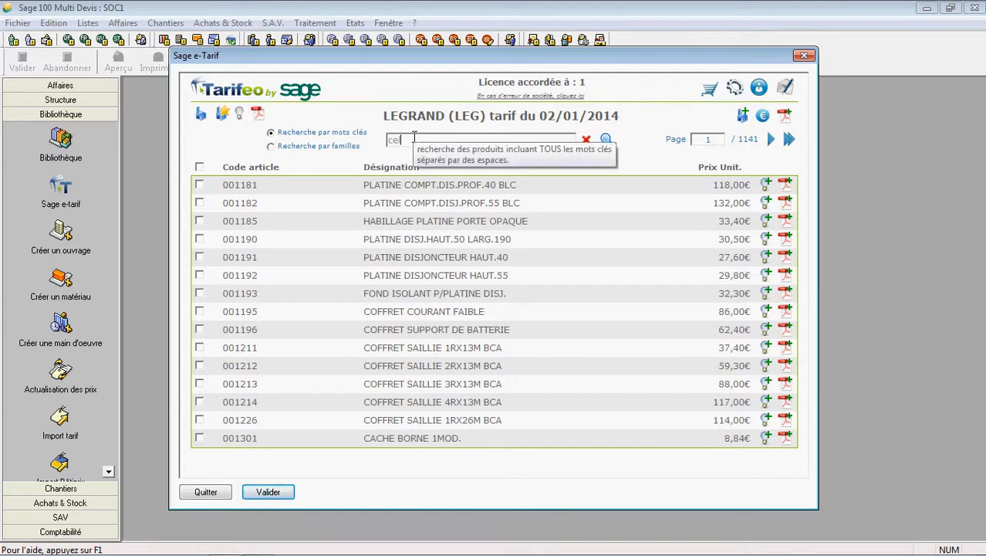
{"action": "type", "text": "iane"}
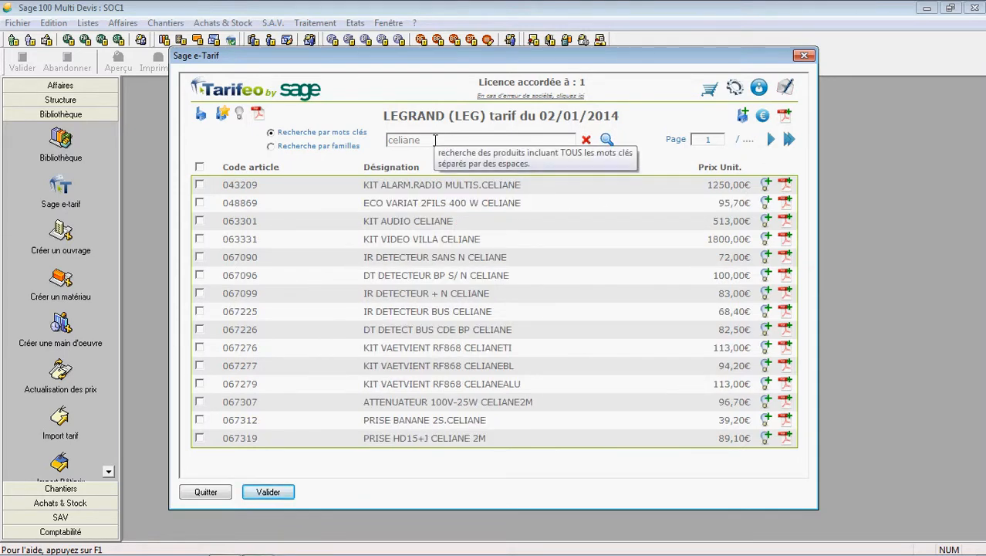
- Browse the celiane results and select articles 067344, 067354 and 067363 on page 2
{"action": "left_click", "coordinate": [771, 140]}
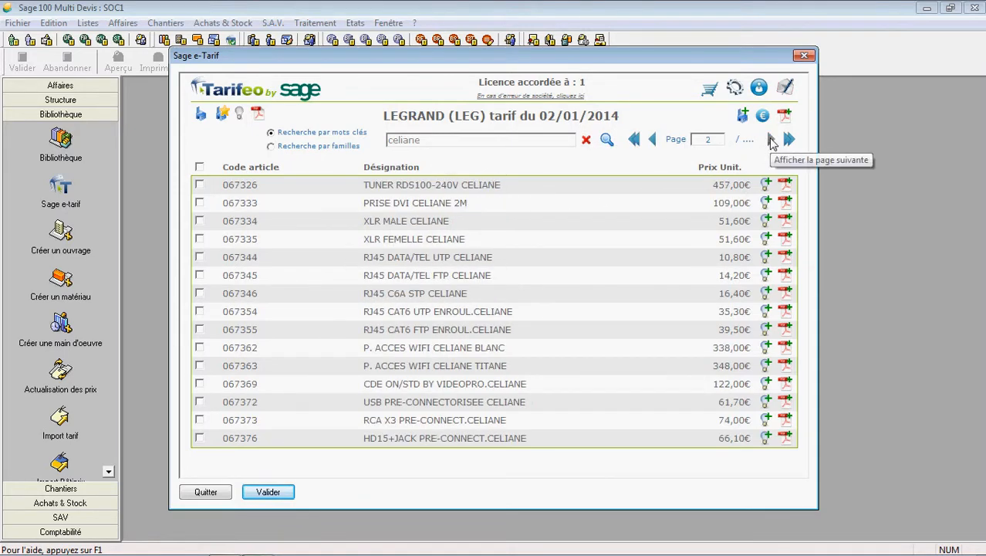
{"action": "left_click", "coordinate": [772, 141]}
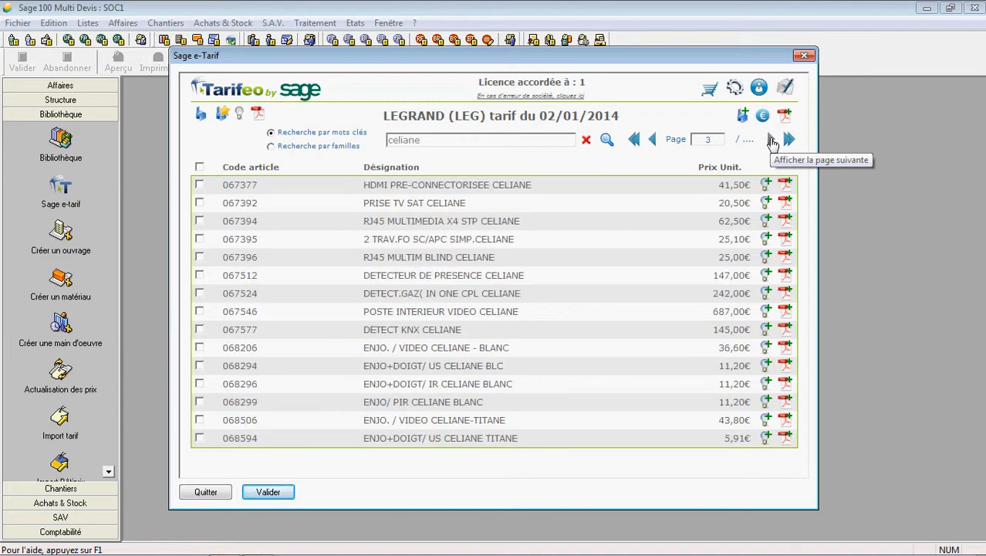
{"action": "left_click", "coordinate": [657, 143]}
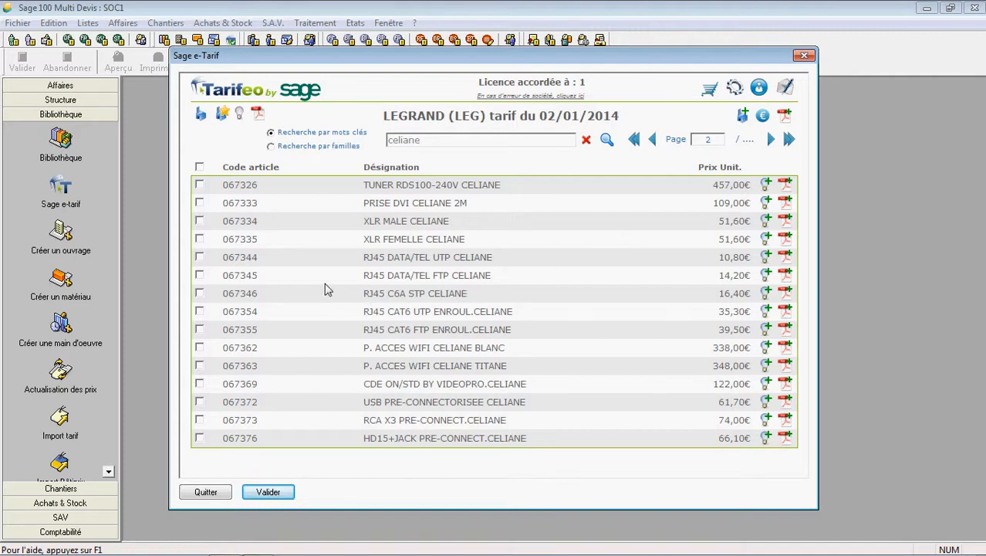
{"action": "left_click", "coordinate": [200, 258]}
{"action": "left_click", "coordinate": [200, 312]}
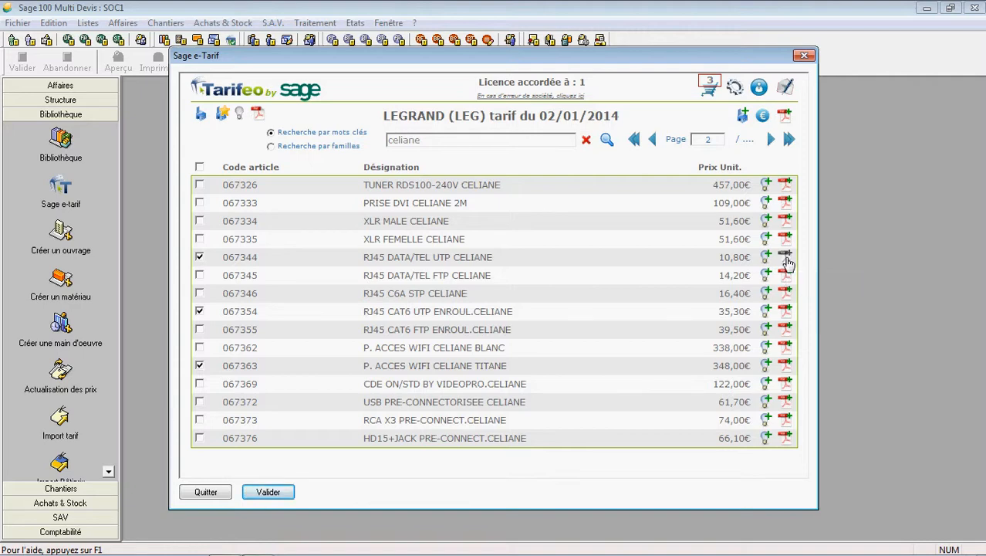
- Consult the PDF catalogue from the P. ACCES WIFI CELIANE TITANE article, and close the e-Tarif window
{"action": "left_click", "coordinate": [785, 366]}
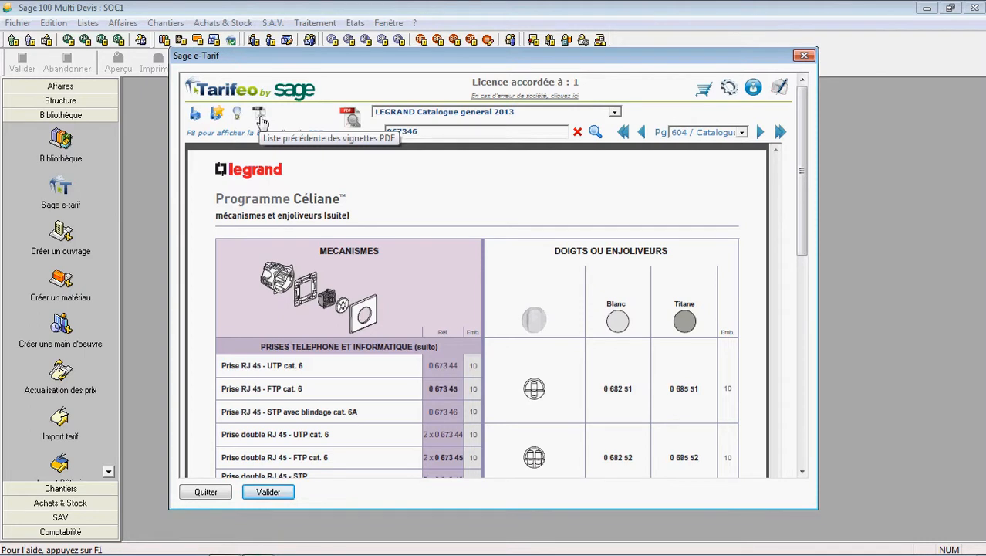
{"action": "left_click", "coordinate": [805, 56]}
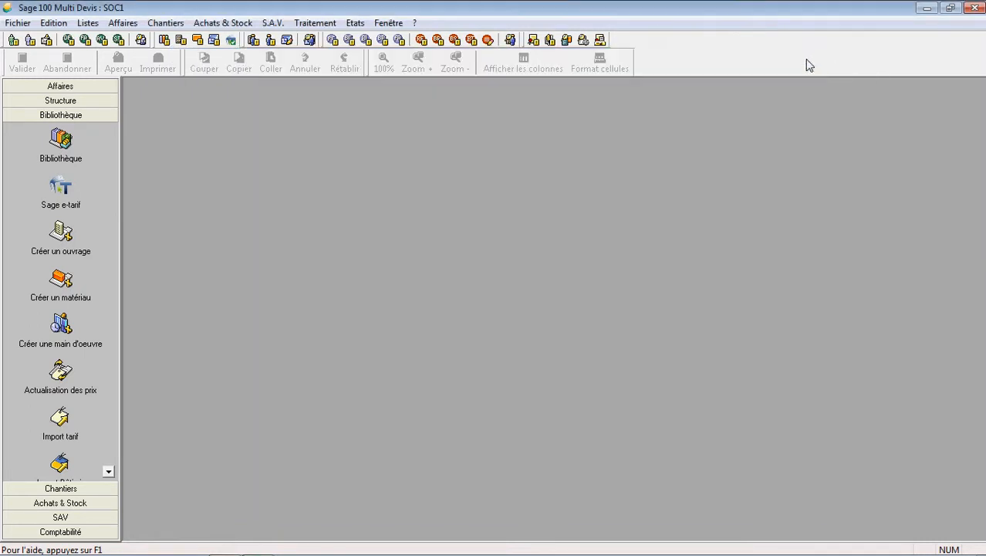
- Open the Bibliothèque and display the record of the E-Tarif material RJ45 C6A STP CELIANE
{"action": "left_click", "coordinate": [65, 147]}
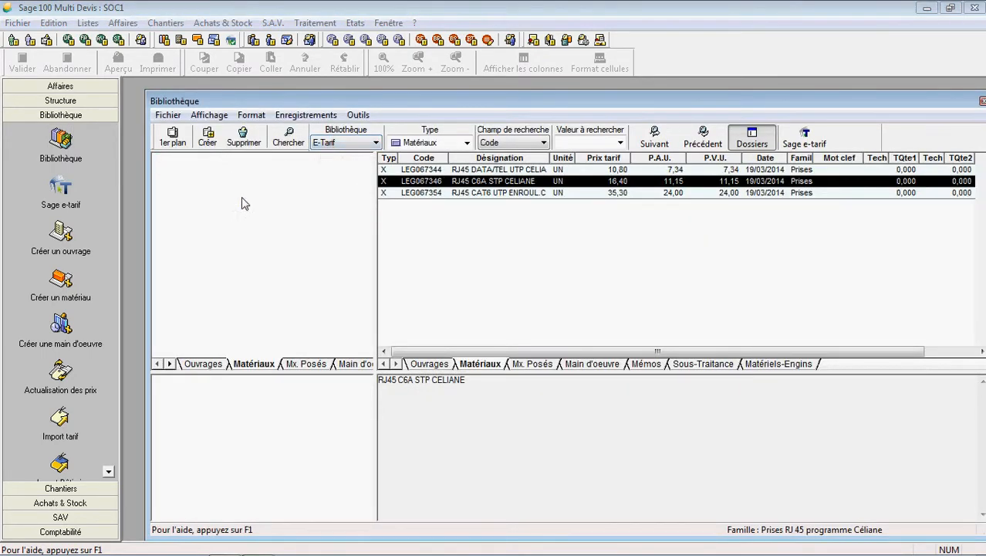
{"action": "left_click", "coordinate": [248, 199]}
{"action": "left_click", "coordinate": [467, 183]}
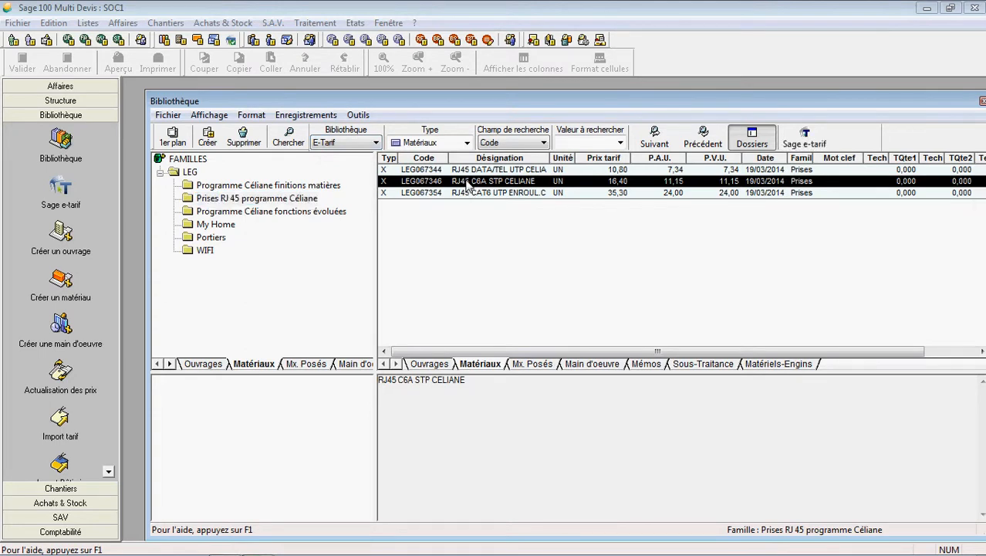
{"action": "double_click", "coordinate": [468, 183]}
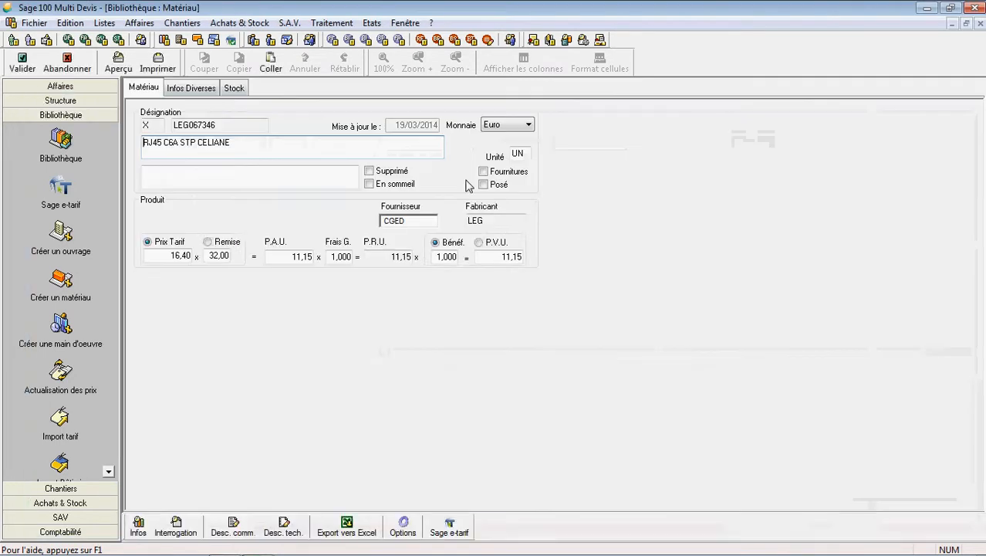
- Examine the suppliers, manufacturer, list prices and discounts in the material's Infos Diverses, and validate the record
{"action": "left_click", "coordinate": [192, 89]}
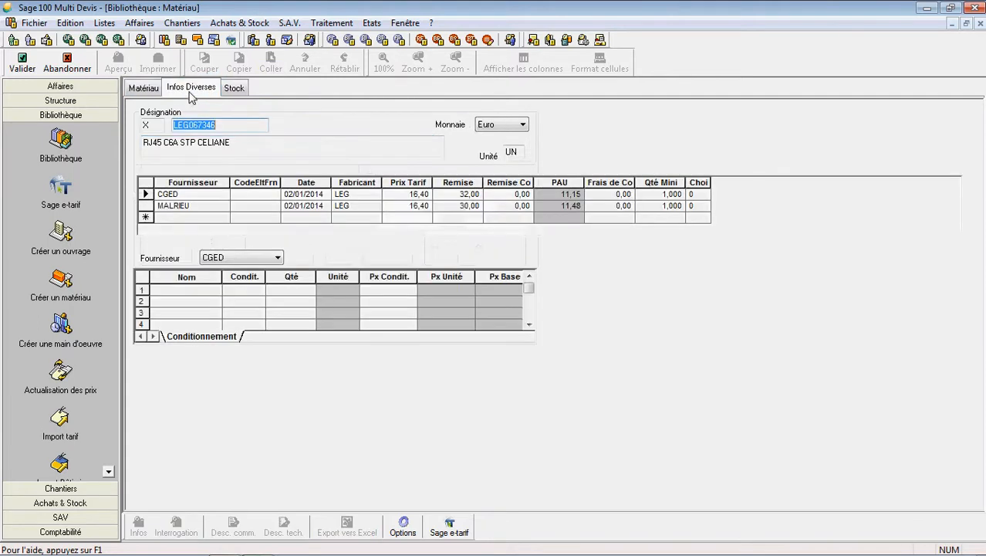
{"action": "left_click", "coordinate": [423, 197]}
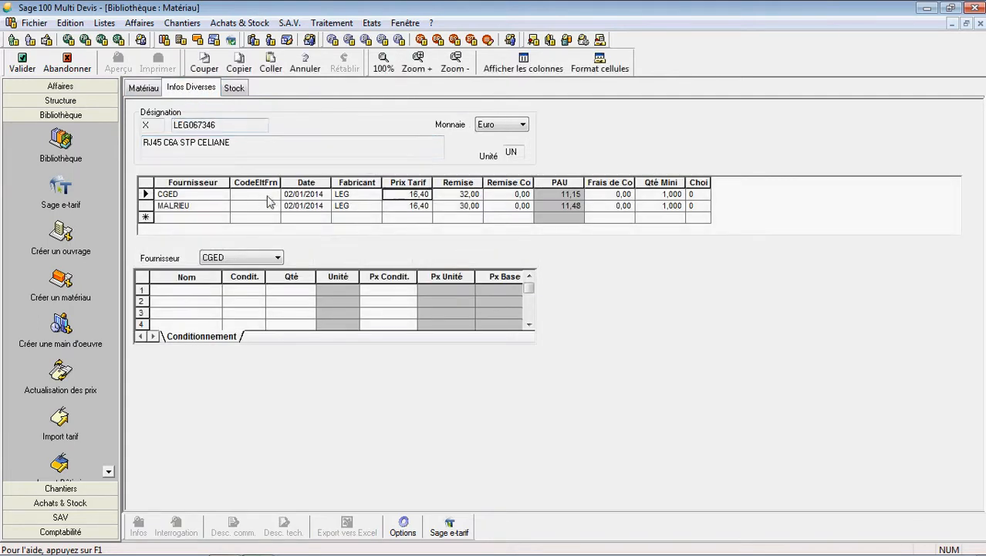
{"action": "left_click", "coordinate": [207, 194]}
{"action": "left_click", "coordinate": [205, 204]}
{"action": "left_click", "coordinate": [206, 194]}
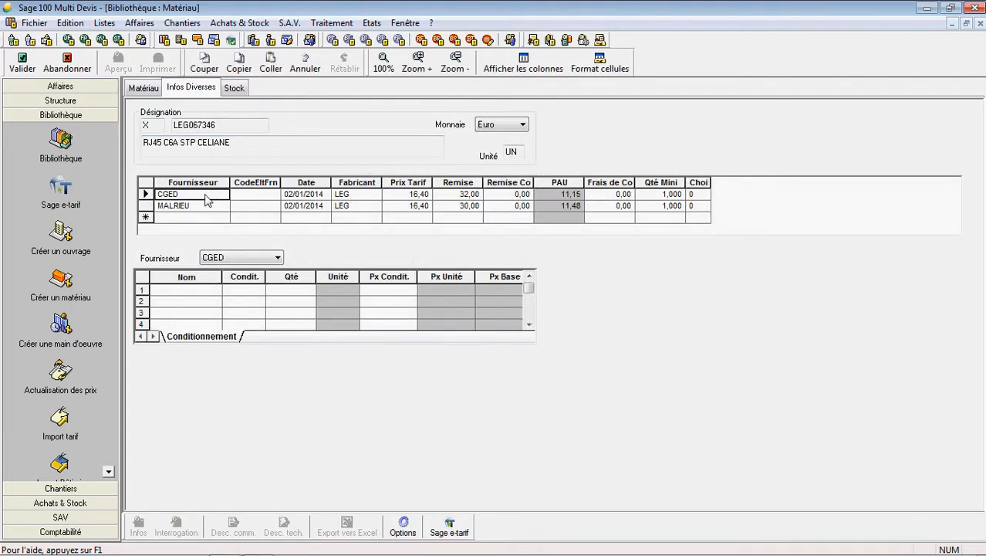
{"action": "left_click", "coordinate": [351, 198]}
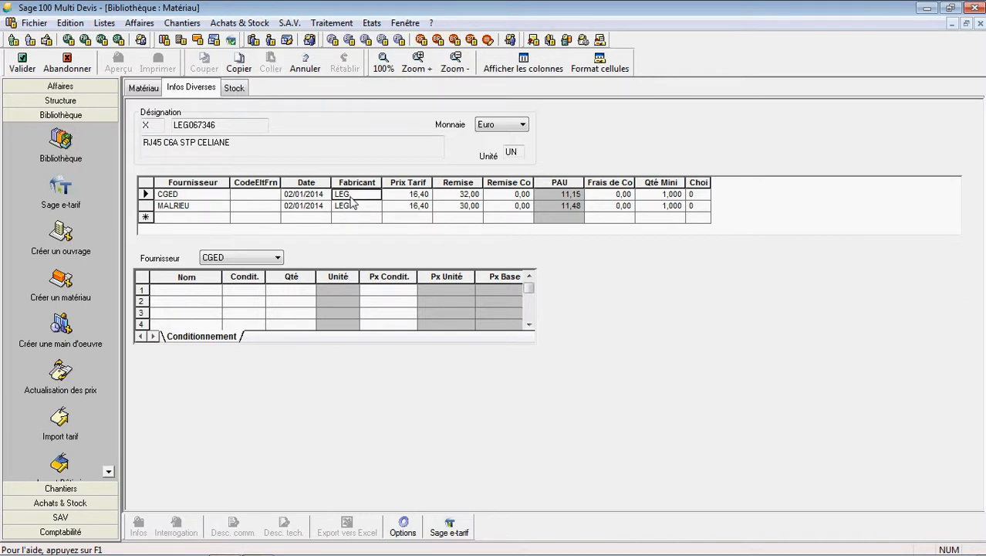
{"action": "left_click", "coordinate": [351, 206]}
{"action": "left_click", "coordinate": [464, 198]}
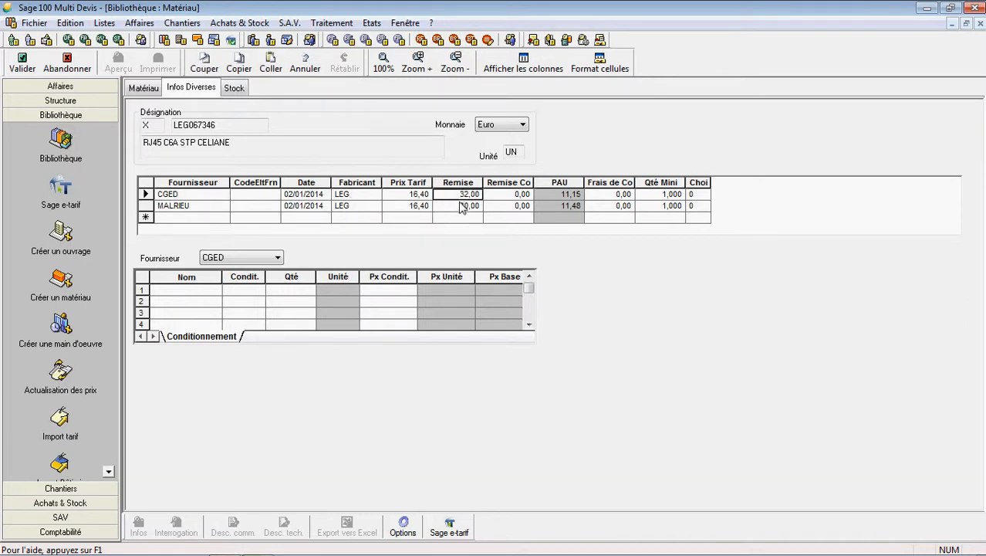
{"action": "left_click", "coordinate": [21, 61]}
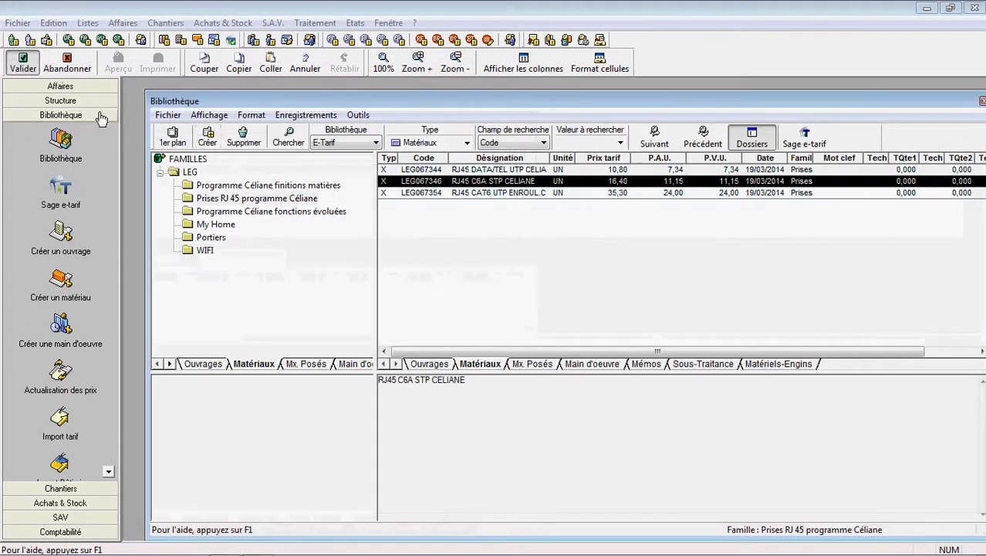
- Close the Bibliothèque window and display the Etude lines of the client quote
{"action": "left_click", "coordinate": [981, 101]}
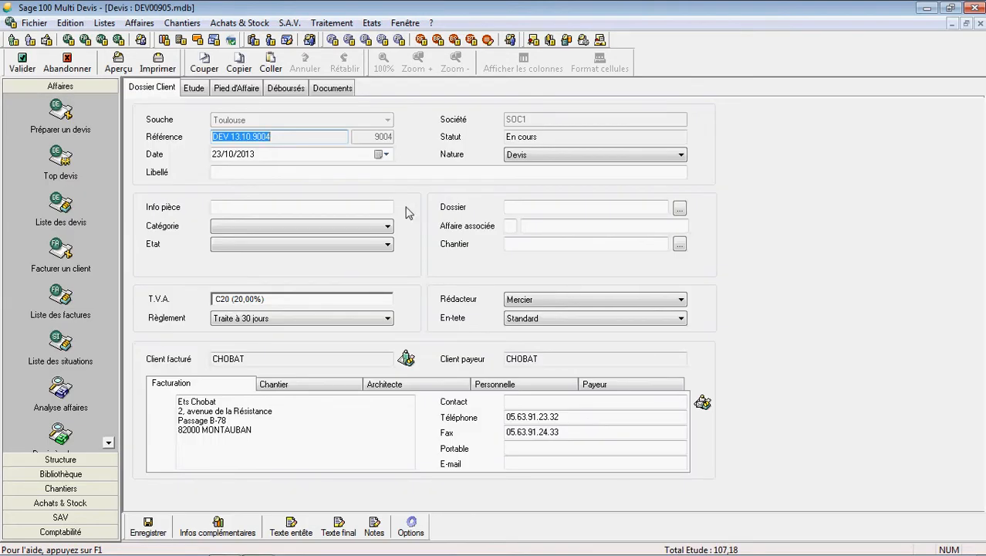
{"action": "left_click", "coordinate": [194, 88]}
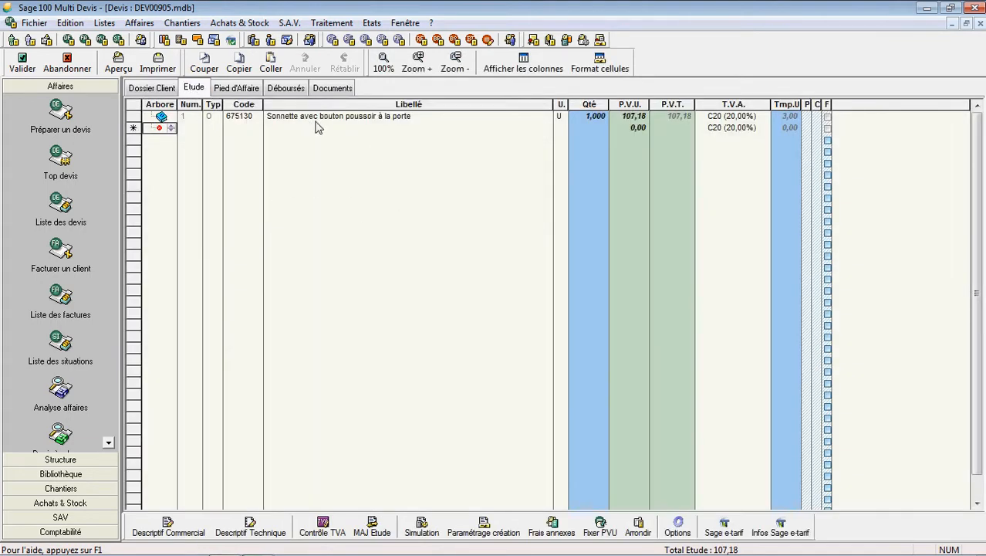
- Open the Sonnette avec bouton poussoir à la porte work item and display the LEGRAND e-tarif price list from a new component line
{"action": "double_click", "coordinate": [241, 122]}
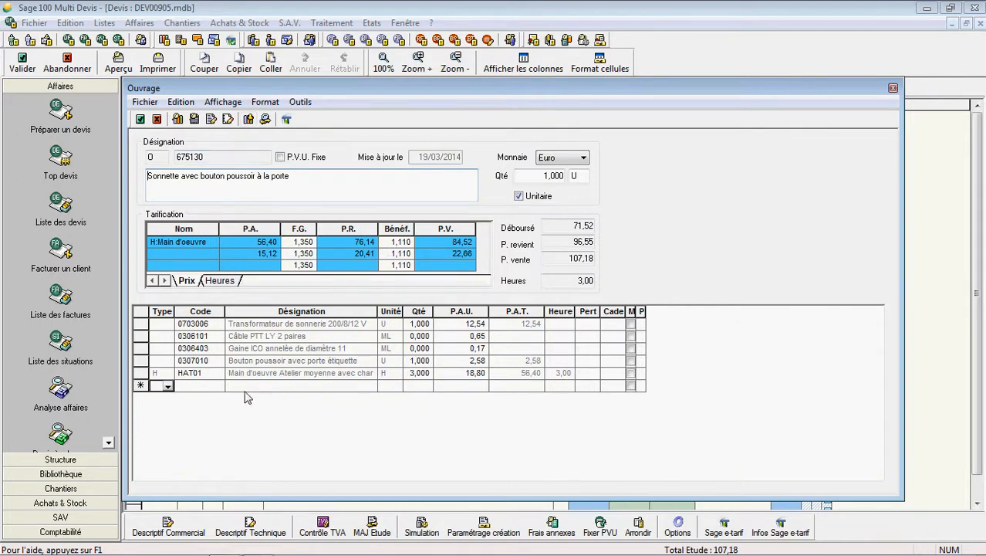
{"action": "left_click", "coordinate": [215, 386]}
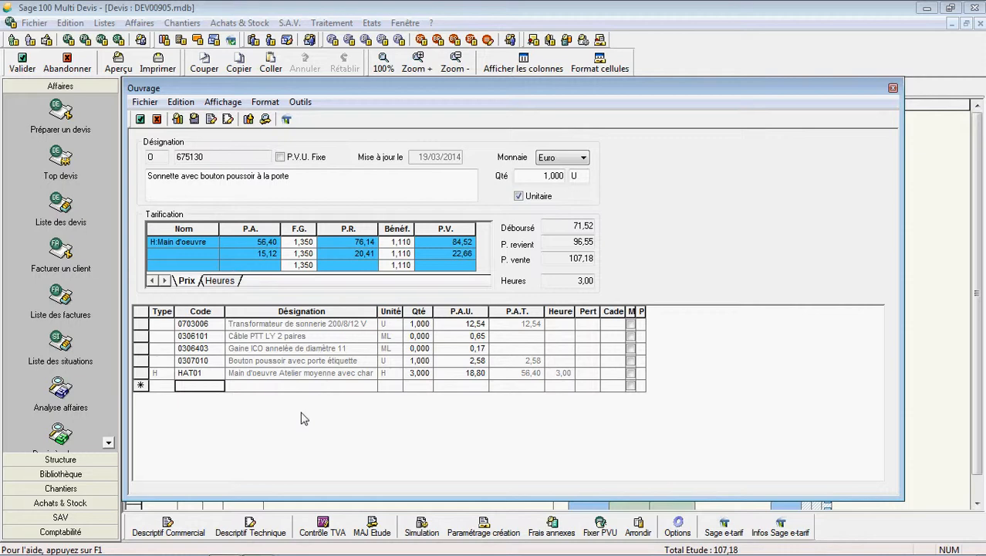
{"action": "left_click", "coordinate": [291, 122]}
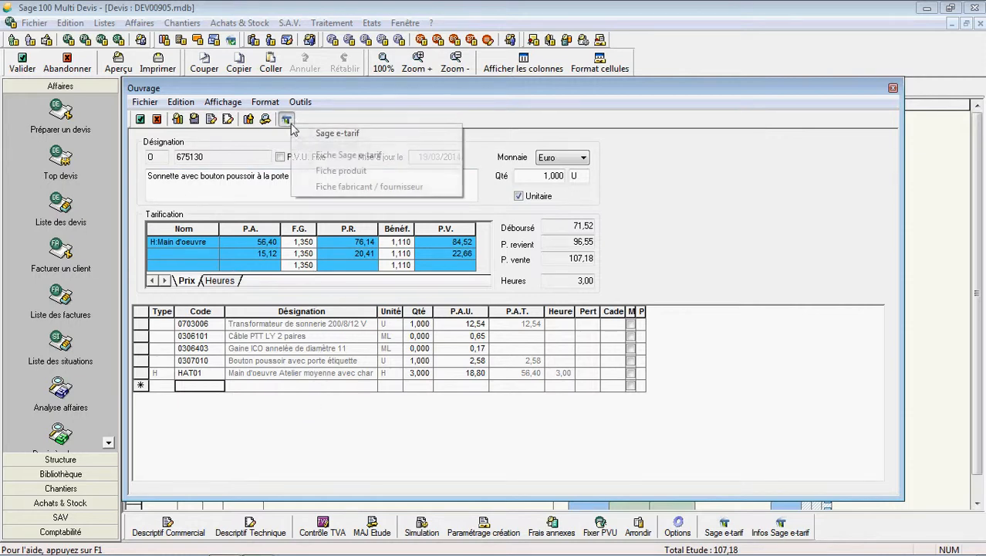
{"action": "left_click", "coordinate": [328, 137]}
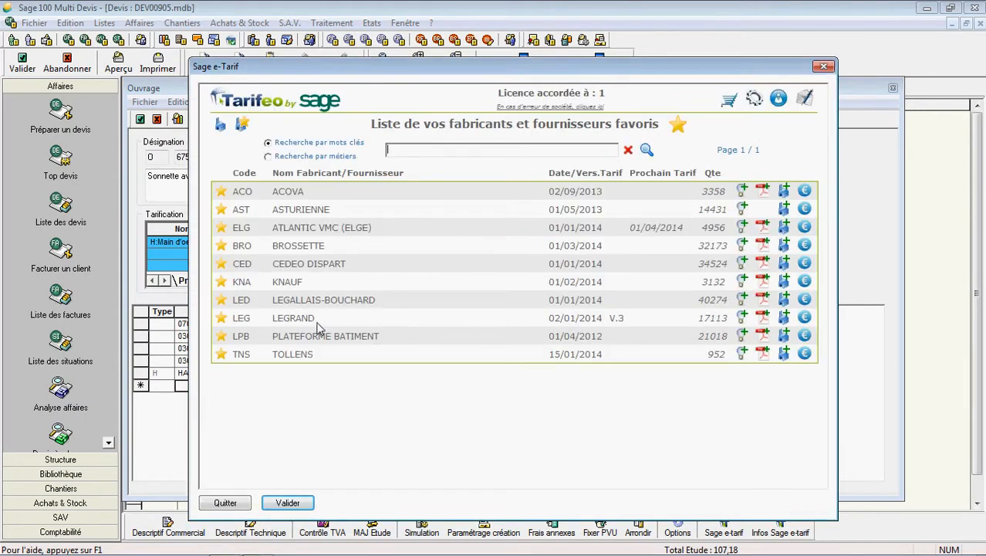
{"action": "left_click", "coordinate": [742, 319]}
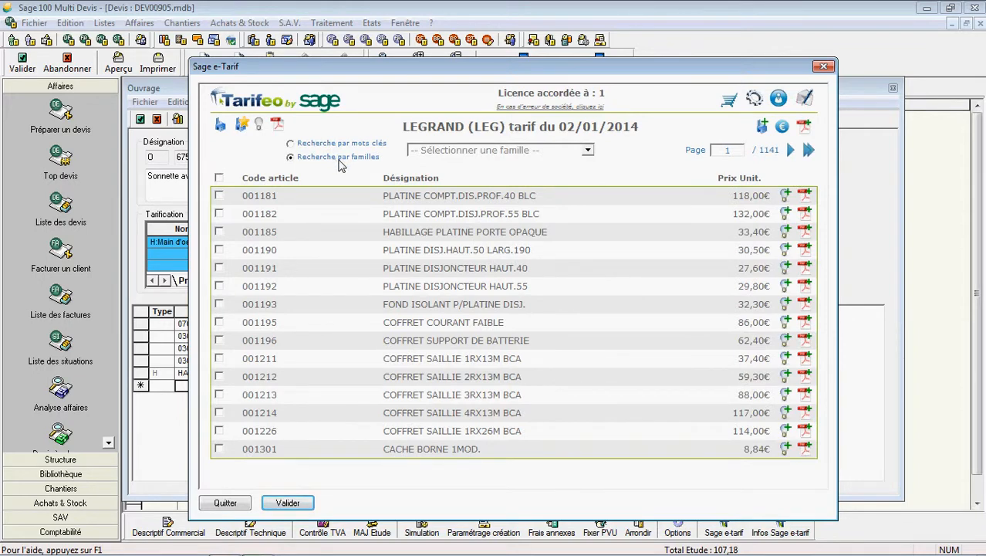
- Search the LEGRAND price list by keyword for "carillon"
{"action": "left_click", "coordinate": [290, 144]}
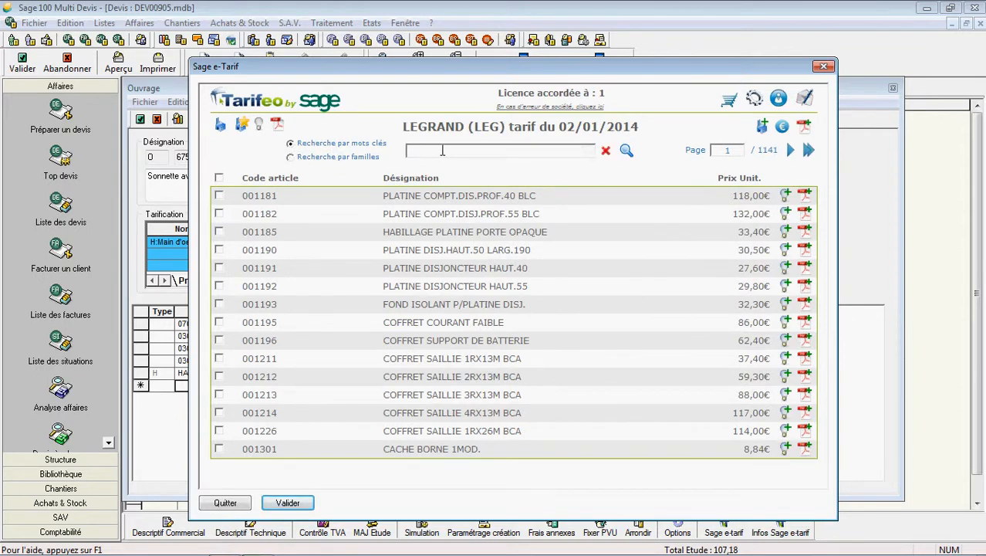
{"action": "type", "text": "carillo,n"}
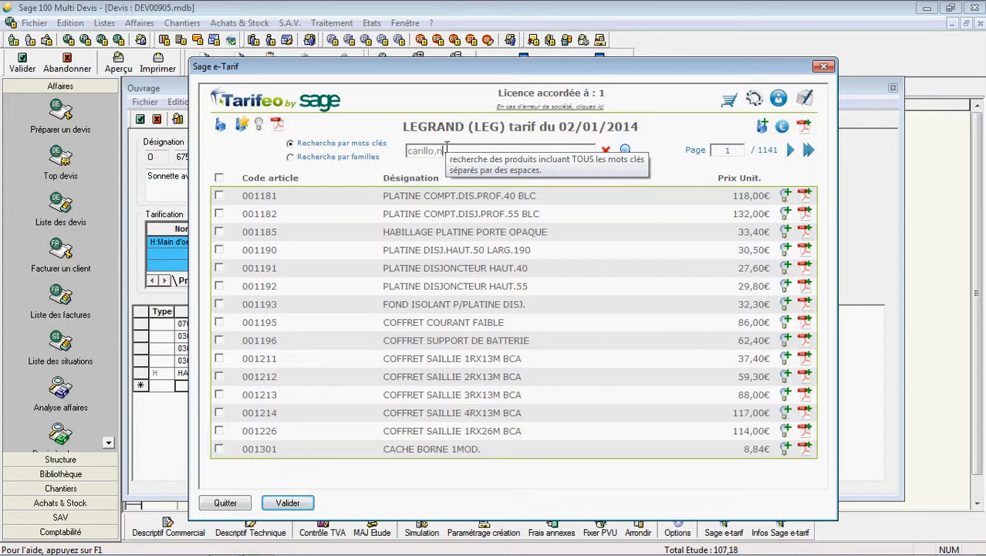
{"action": "type", "text": "ogonnd"}
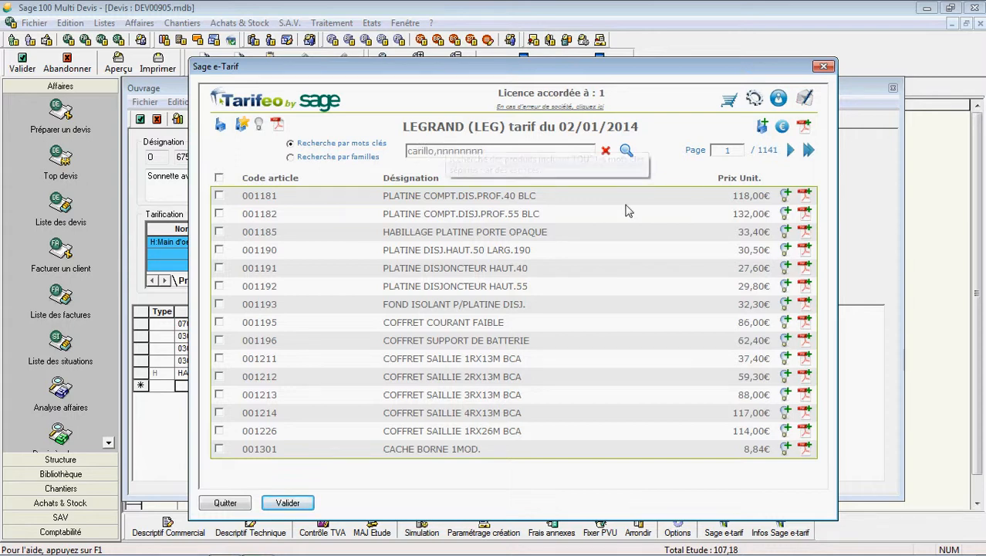
{"action": "key", "text": "BackSpace"}
{"action": "key", "text": "BackSpace"}
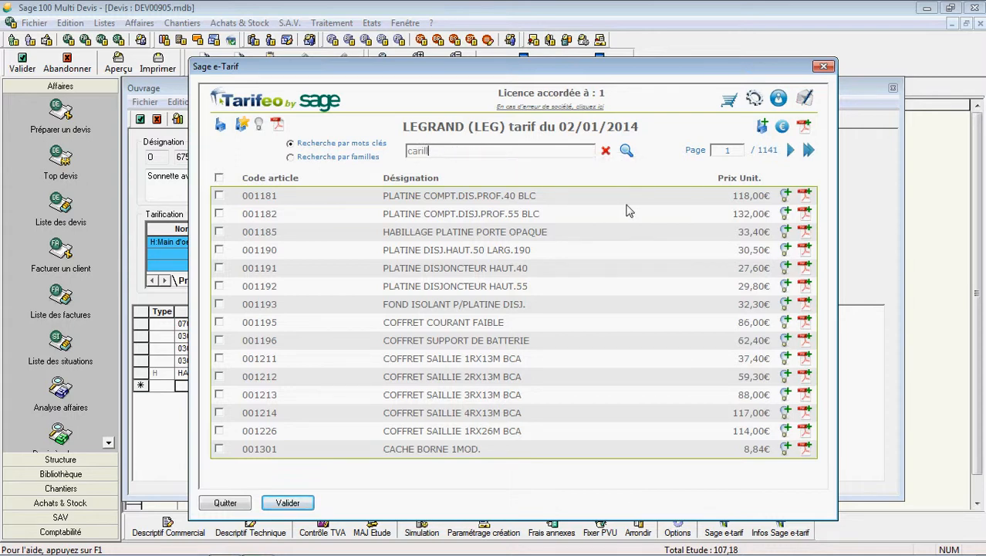
{"action": "left_click", "coordinate": [626, 155]}
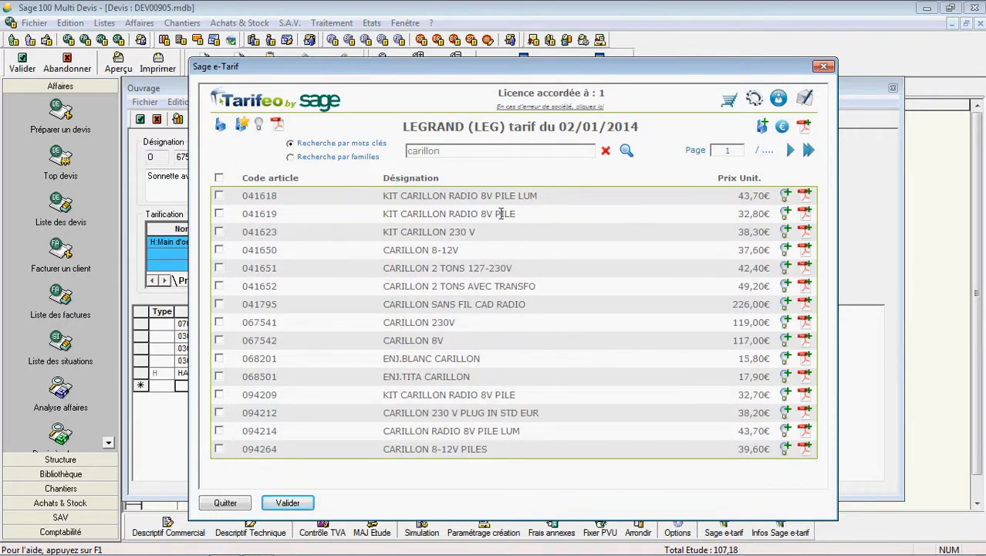
- Add article 041795 CARILLON SANS FIL CAD RADIO to the work item with a quantity of 1, and validate the work item
{"action": "left_click_drag", "start_coordinate": [454, 151], "coordinate": [400, 151]}
{"action": "left_click", "coordinate": [219, 304]}
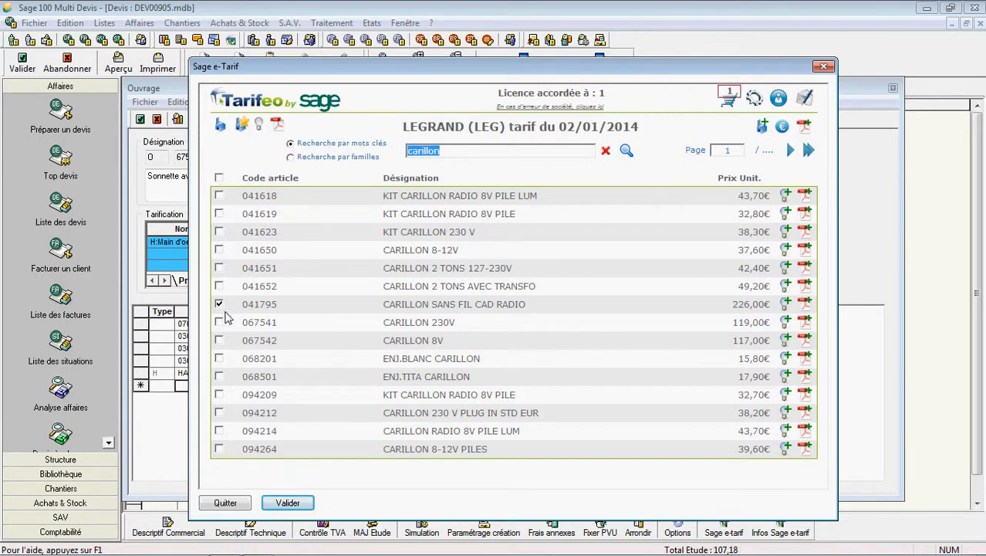
{"action": "left_click", "coordinate": [288, 503]}
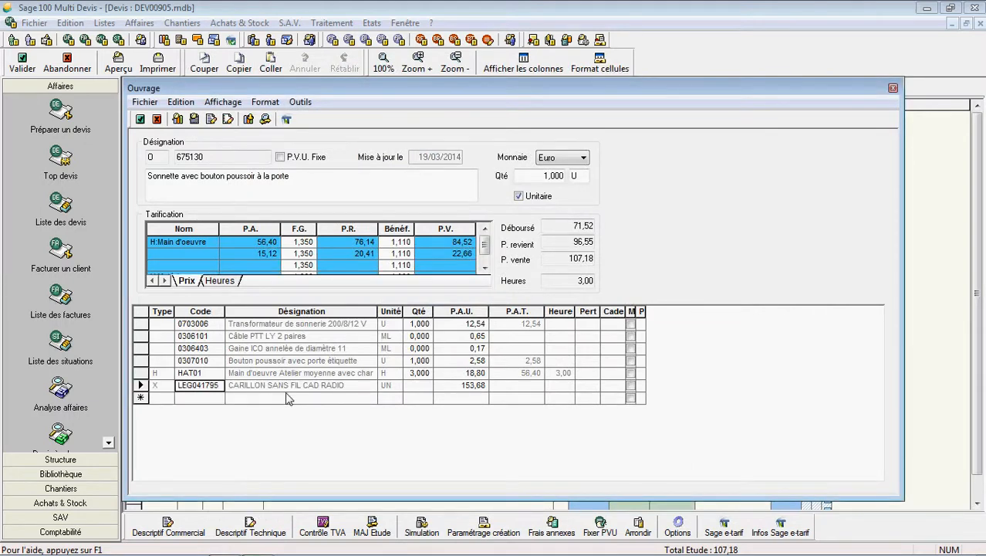
{"action": "left_click", "coordinate": [427, 386]}
{"action": "key", "text": "Return"}
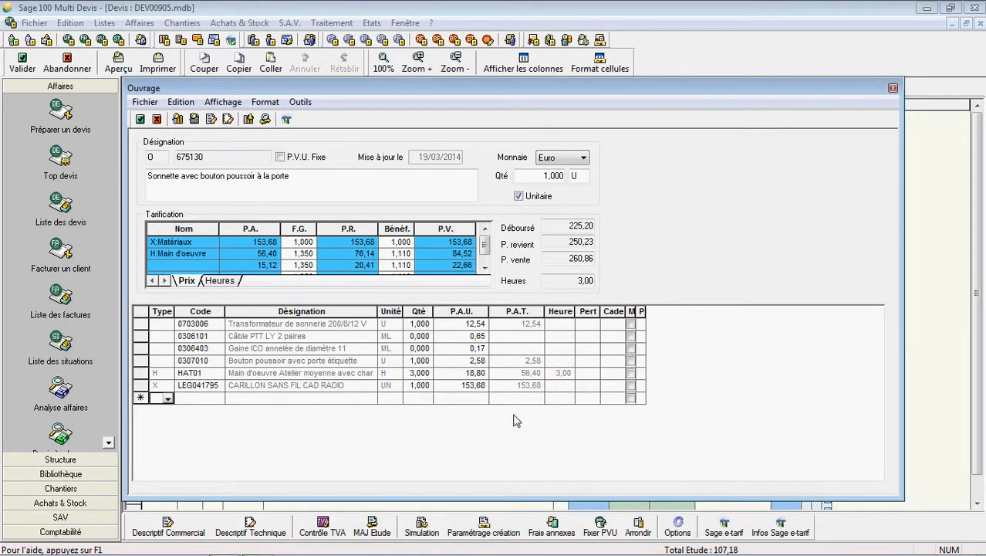
{"action": "left_click", "coordinate": [140, 119]}
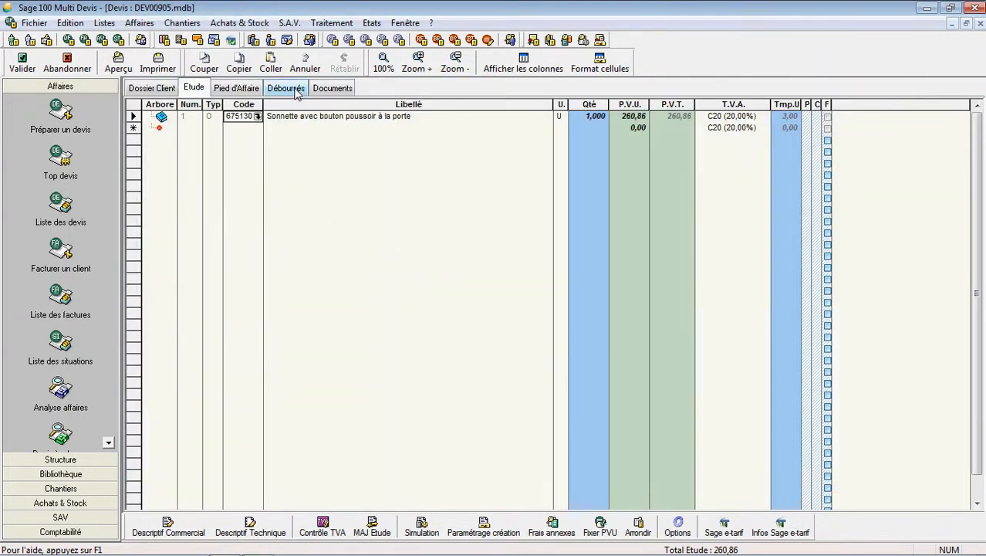
- Consult the component costs and suppliers in the quote's Déboursés, then validate the quote and close the Liste des affaires
{"action": "left_click", "coordinate": [294, 90]}
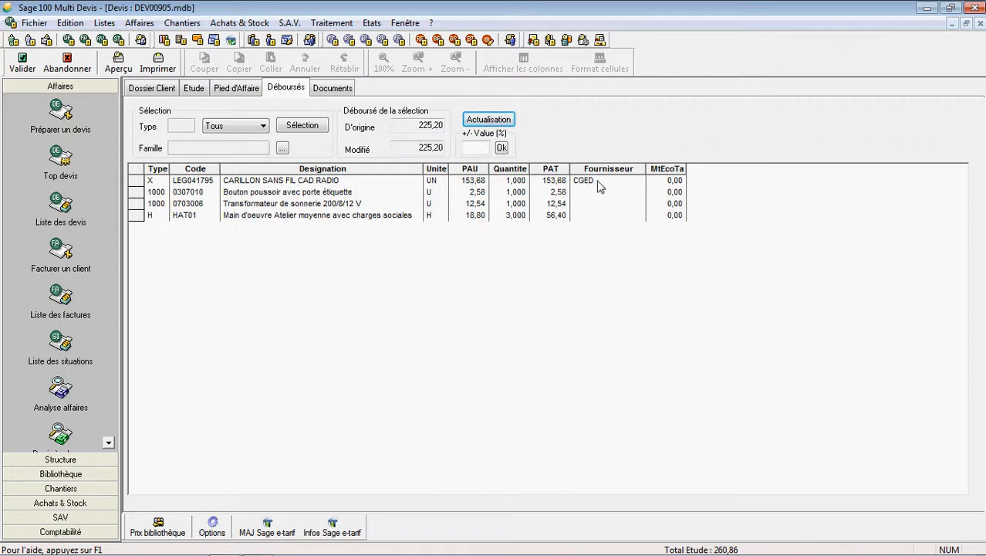
{"action": "left_click", "coordinate": [22, 65]}
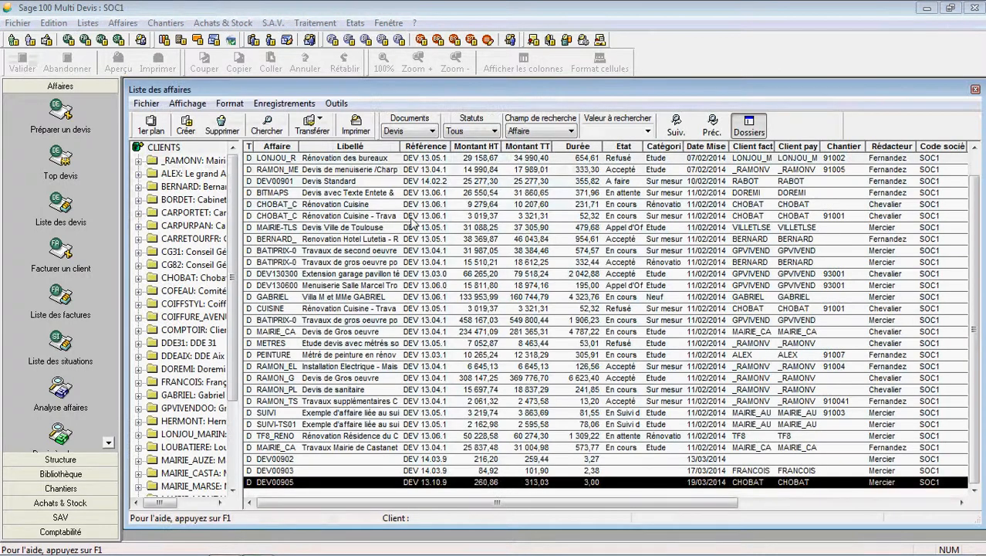
{"action": "left_click", "coordinate": [974, 95]}
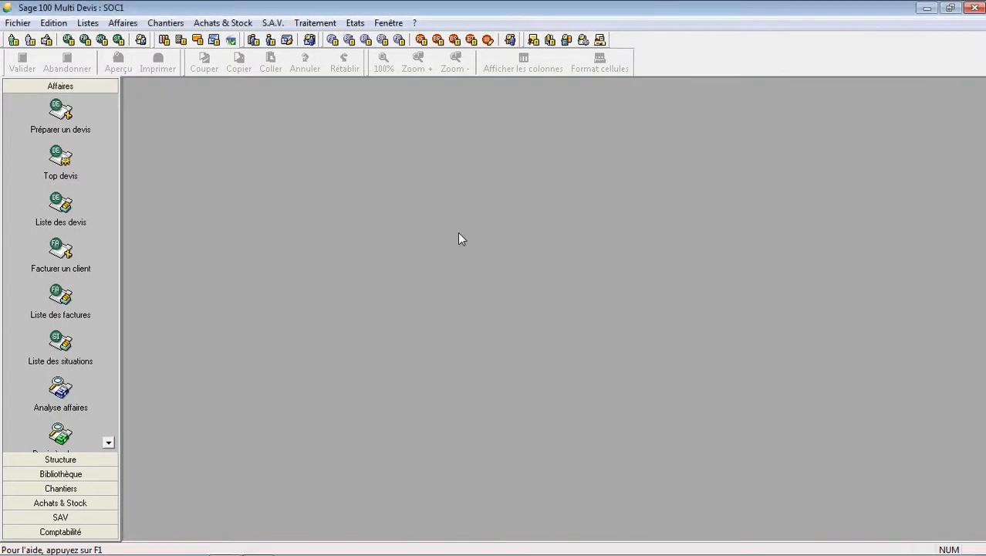